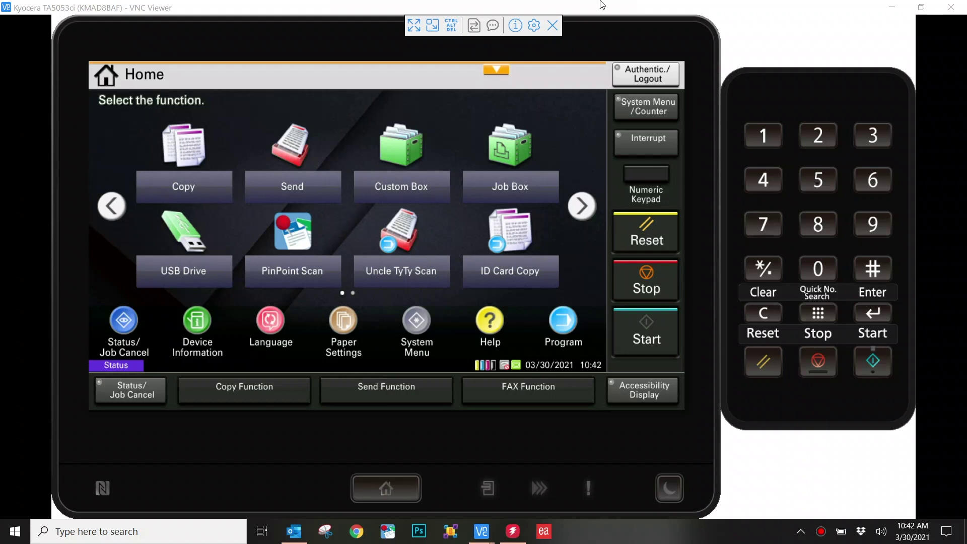
# From the Send function's address book, start adding a new address entry with the recipient type Contact.
pyautogui.click(297, 149)
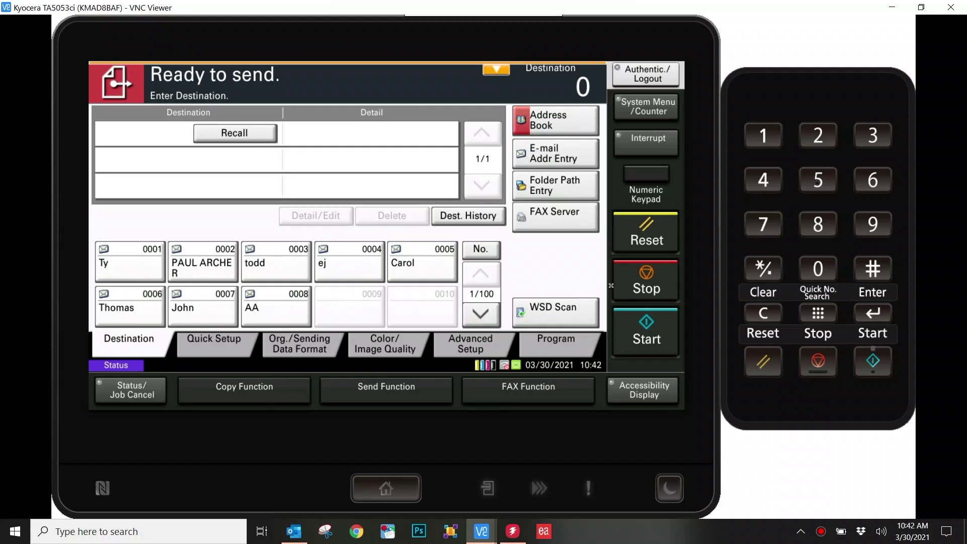
pyautogui.click(544, 118)
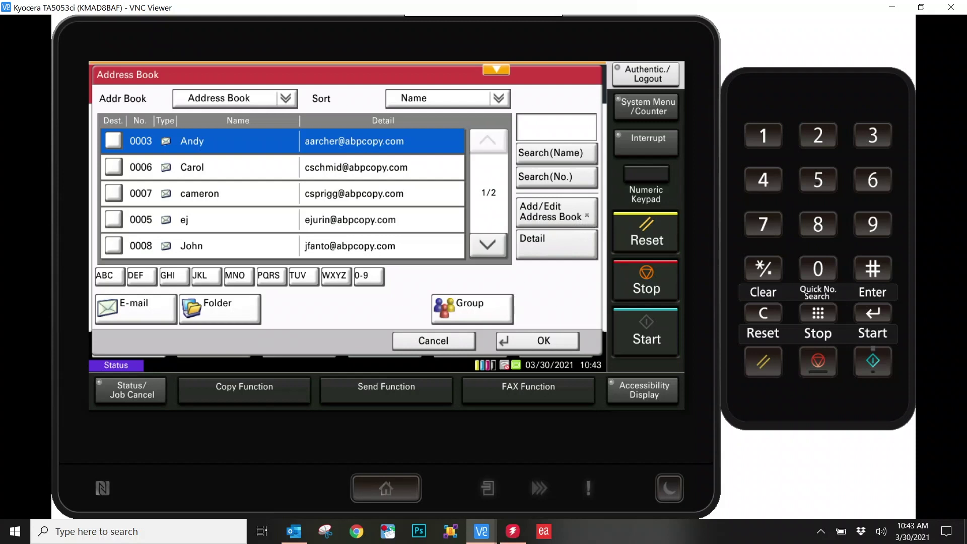
pyautogui.click(567, 212)
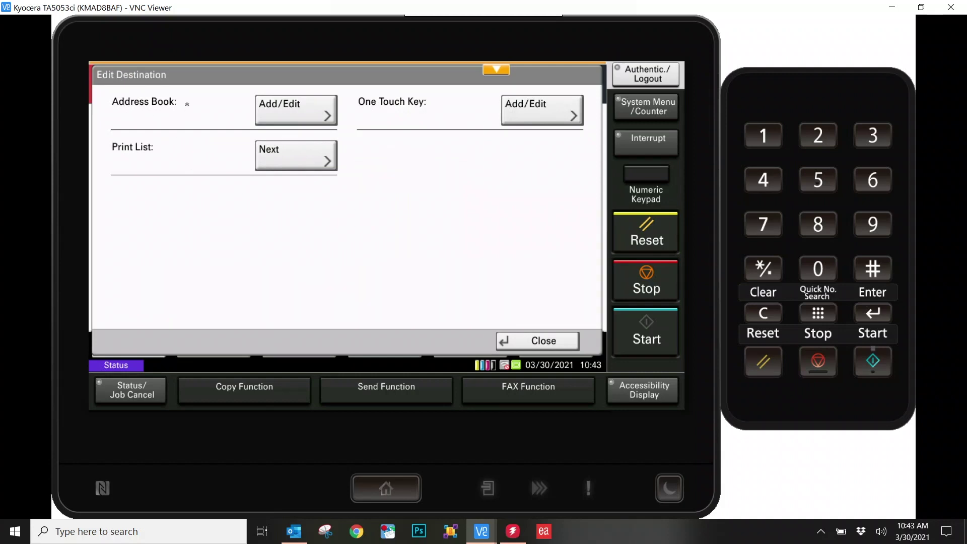
pyautogui.click(291, 117)
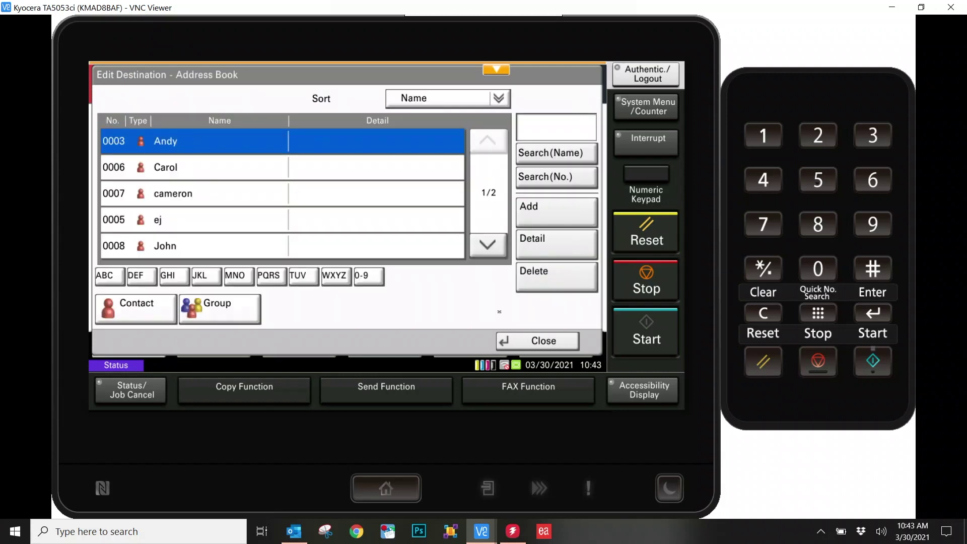
pyautogui.click(554, 206)
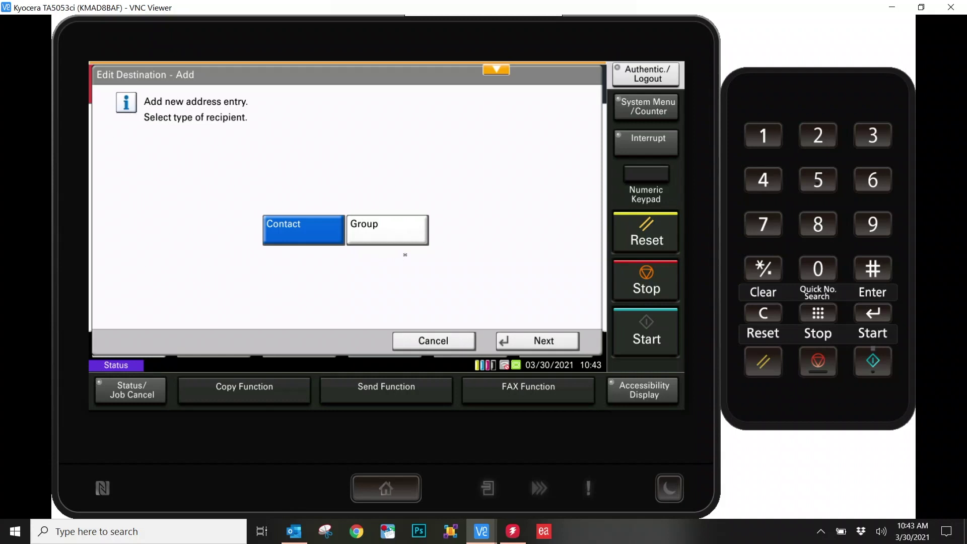
pyautogui.click(529, 342)
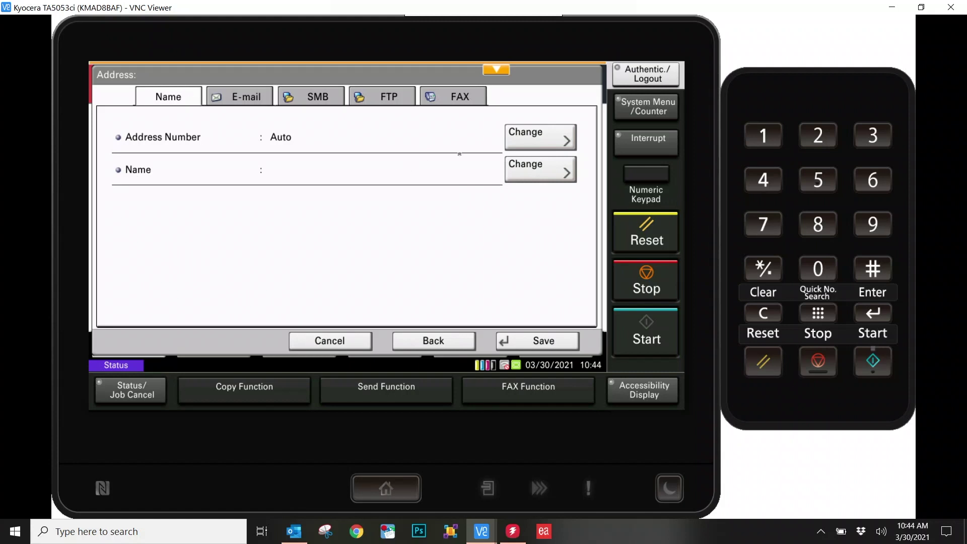
# Enter the new contact's first name in lower case as the address entry's name.
pyautogui.click(519, 168)
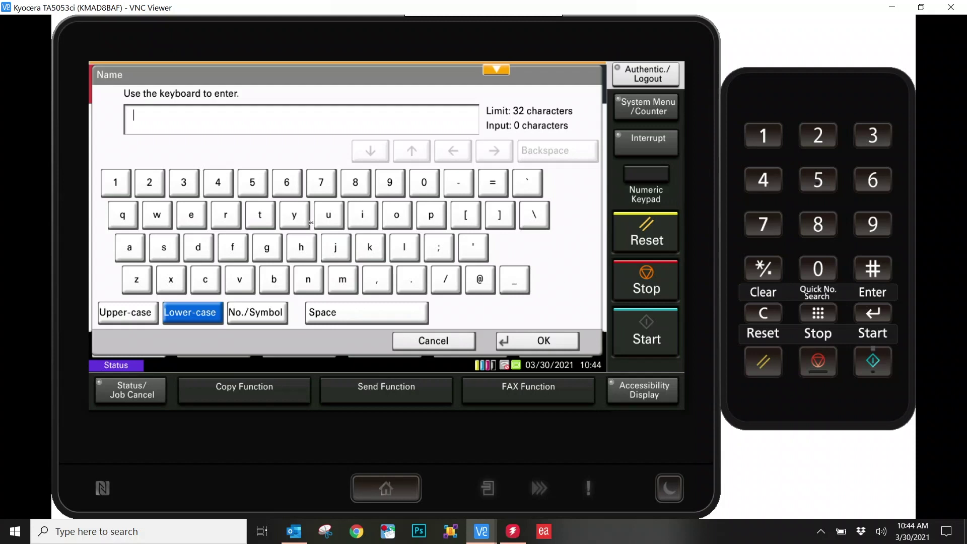
pyautogui.click(399, 254)
pyautogui.click(191, 215)
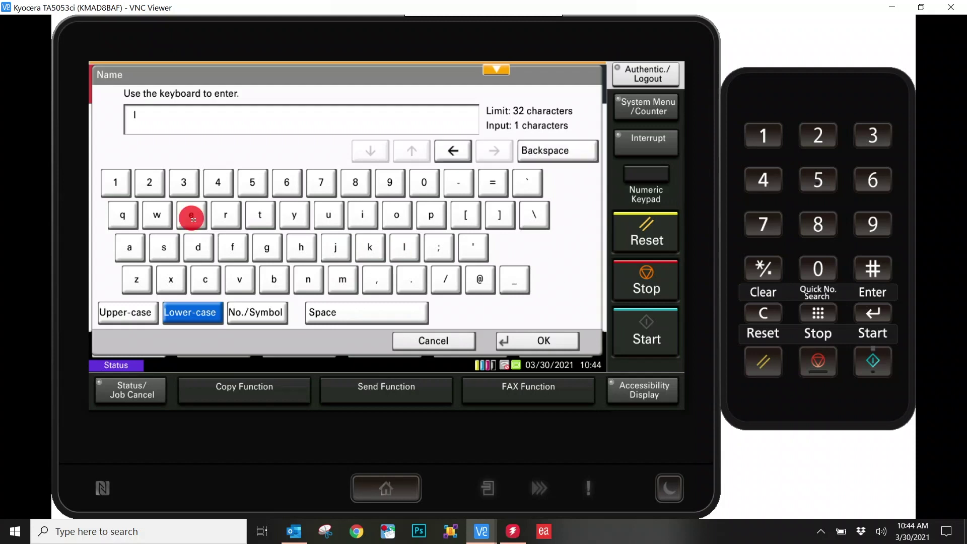
pyautogui.click(164, 247)
pyautogui.click(410, 246)
pyautogui.click(362, 215)
pyautogui.click(191, 215)
pyautogui.click(552, 341)
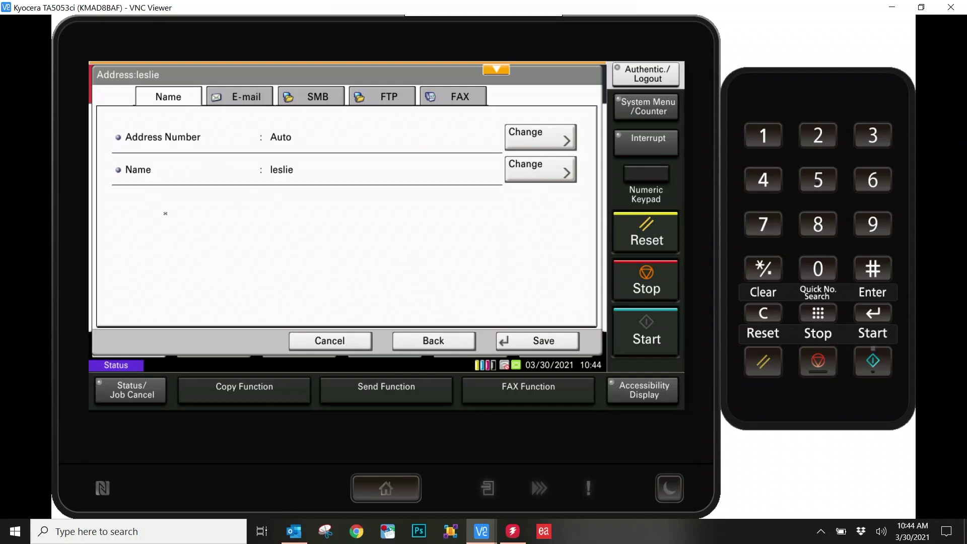
# Enter the contact's e-mail address and save the new address book entry.
pyautogui.click(244, 99)
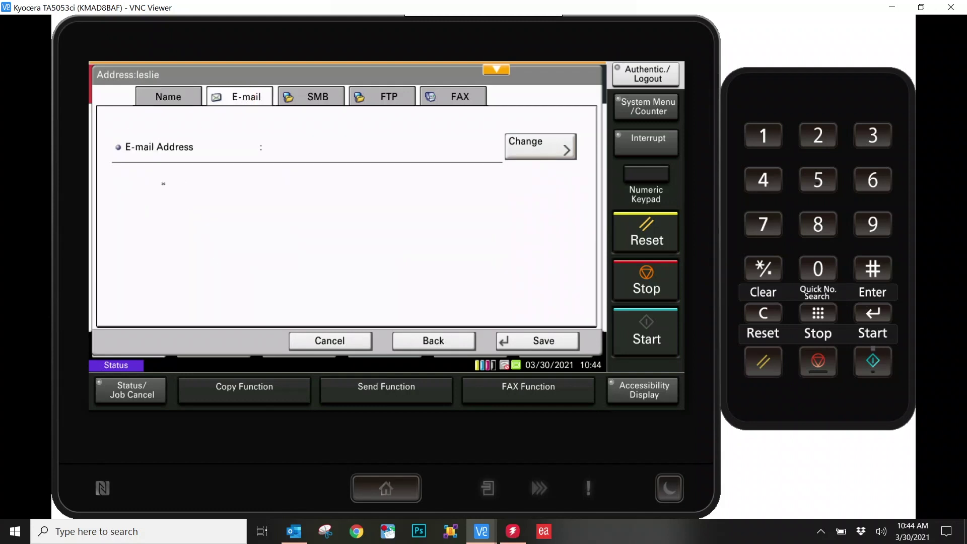
pyautogui.click(537, 146)
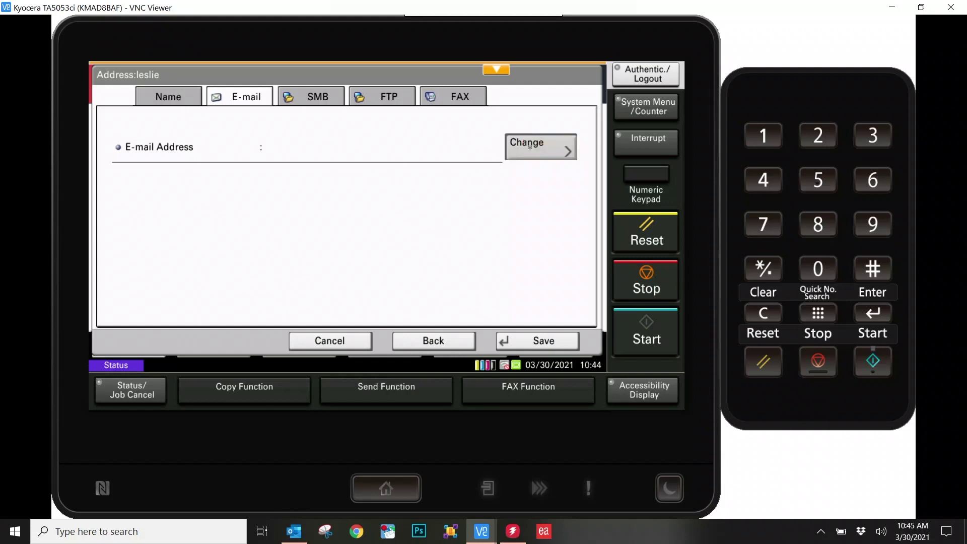
pyautogui.click(404, 247)
pyautogui.click(369, 247)
pyautogui.click(404, 247)
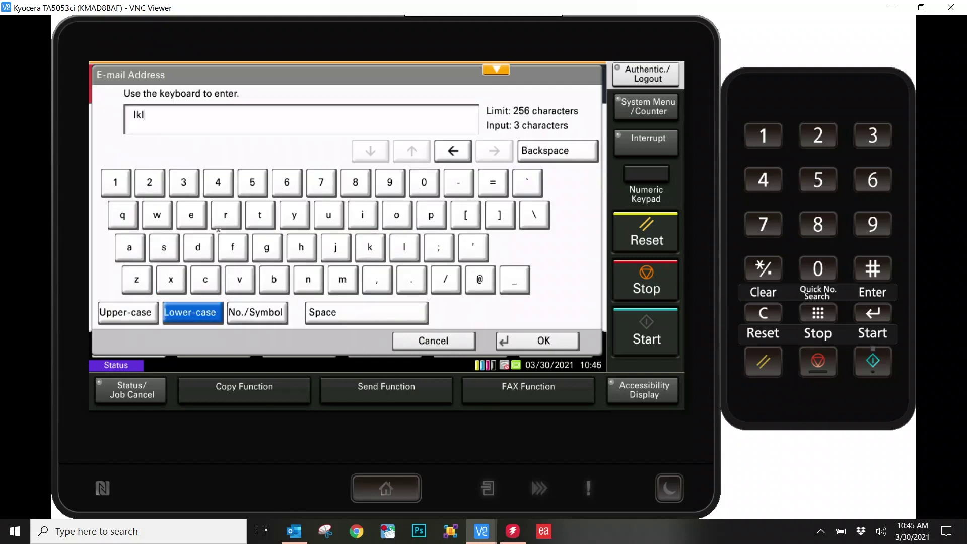
pyautogui.click(191, 214)
pyautogui.click(191, 214)
pyautogui.click(274, 279)
pyautogui.click(478, 279)
pyautogui.click(130, 247)
pyautogui.click(274, 279)
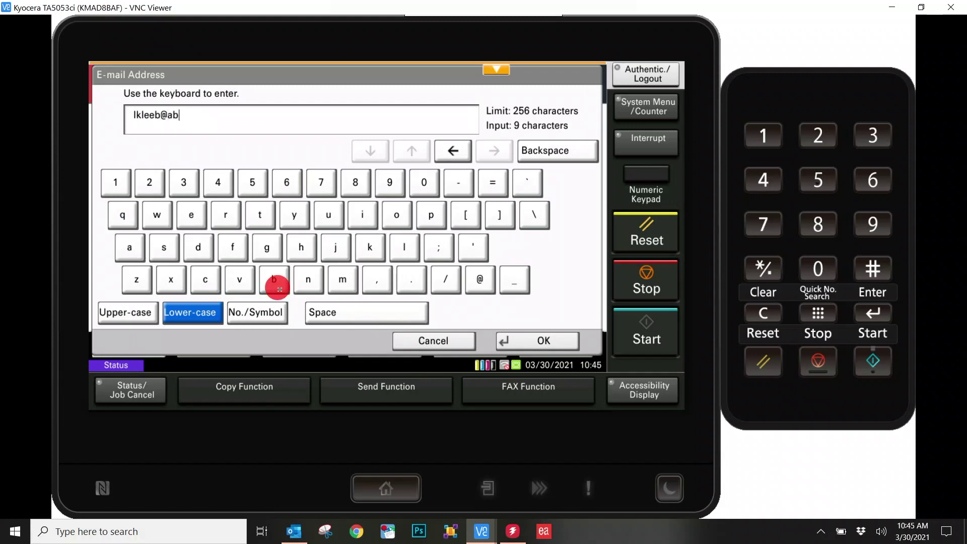
pyautogui.click(431, 214)
pyautogui.click(205, 279)
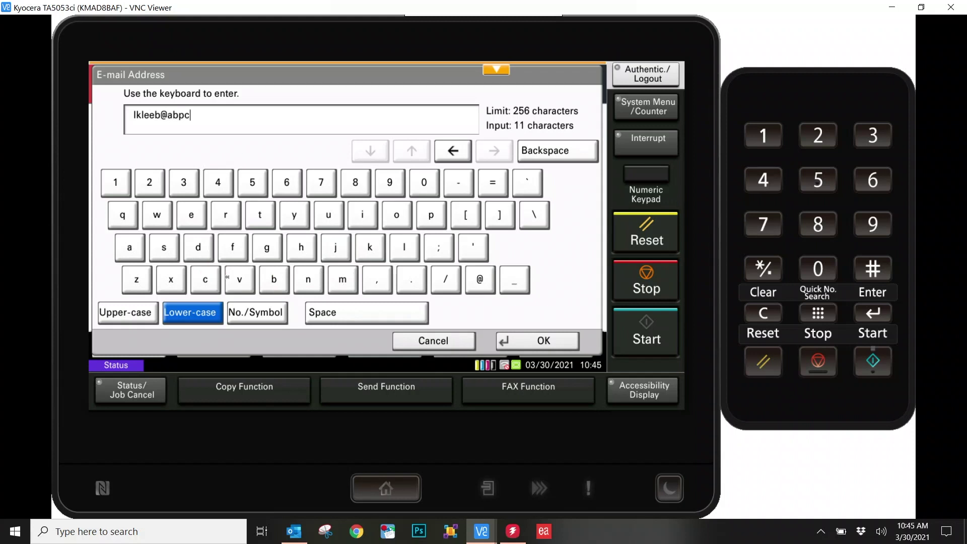
pyautogui.click(396, 215)
pyautogui.click(429, 216)
pyautogui.click(295, 214)
pyautogui.click(411, 280)
pyautogui.click(206, 279)
pyautogui.click(396, 214)
pyautogui.click(342, 280)
pyautogui.click(541, 341)
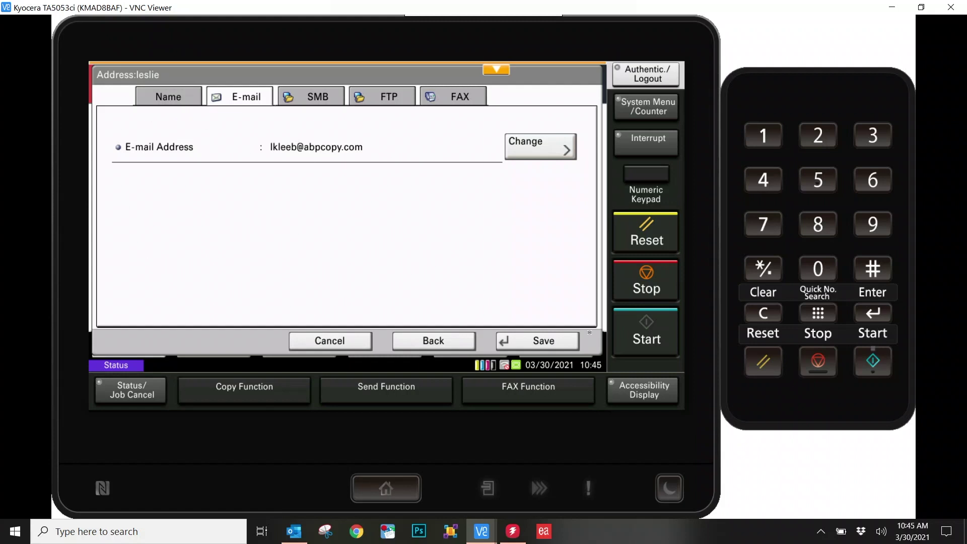
pyautogui.click(541, 342)
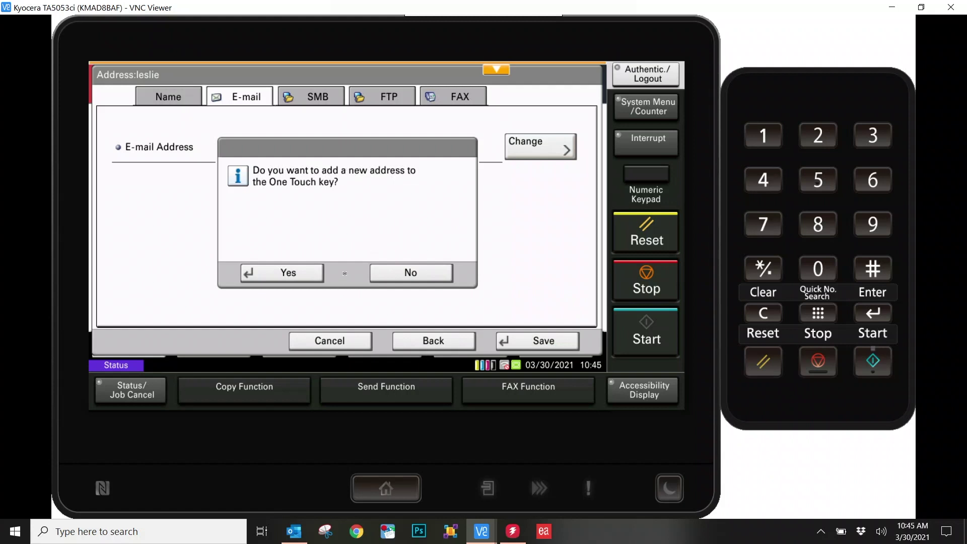
# Assign the new contact's e-mail address to One Touch key 0009 and save the key, keeping the display name.
pyautogui.click(276, 272)
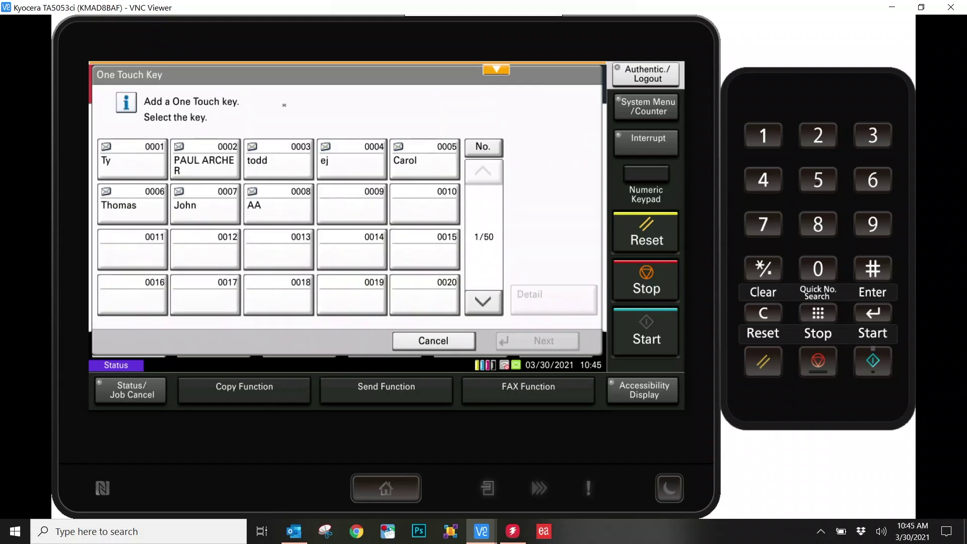
pyautogui.click(359, 205)
pyautogui.click(524, 345)
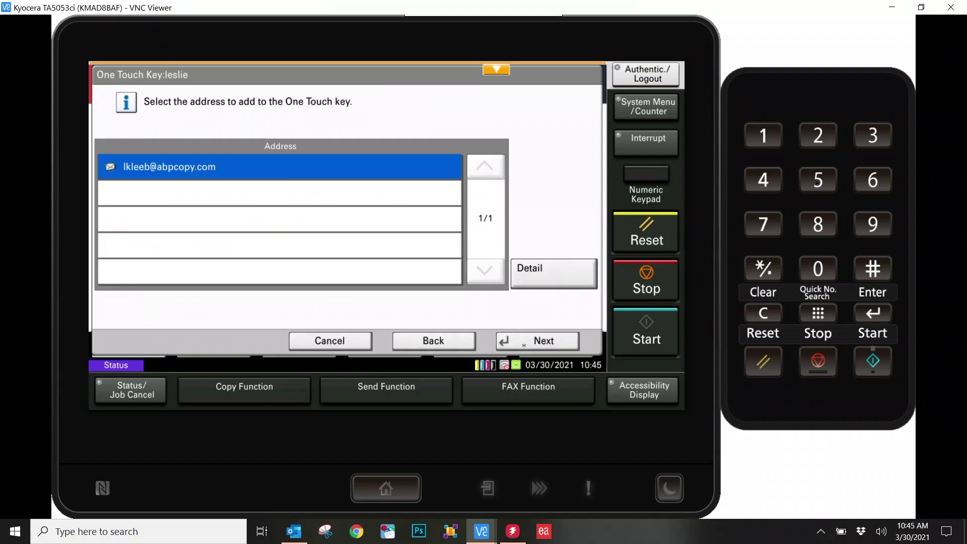
pyautogui.click(524, 343)
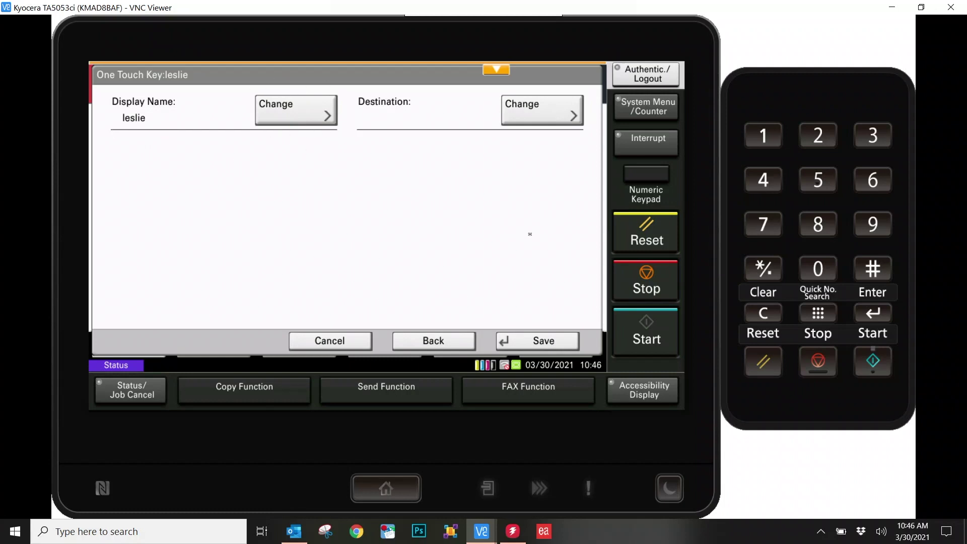
pyautogui.click(541, 339)
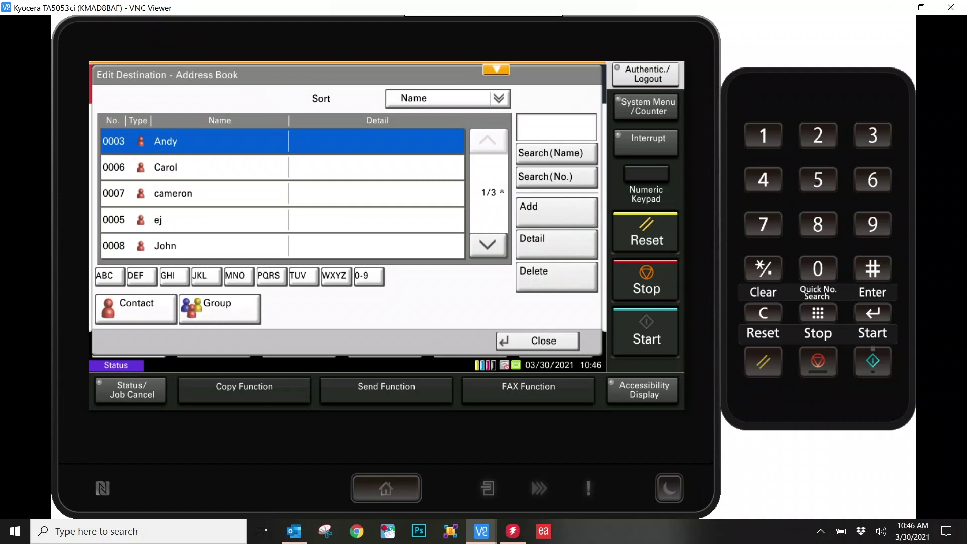
# Close the address book screens and choose One Touch key 0009 as the send destination.
pyautogui.click(538, 345)
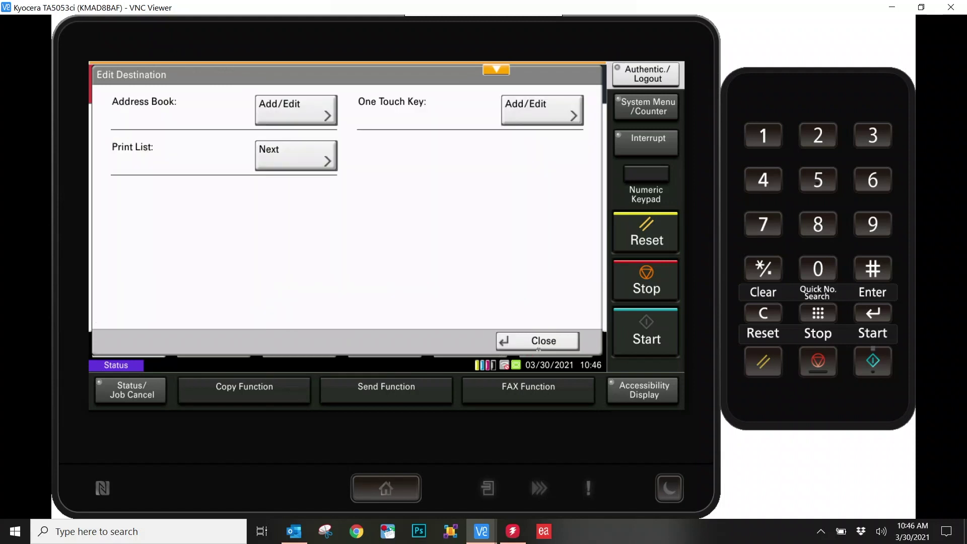
pyautogui.click(538, 342)
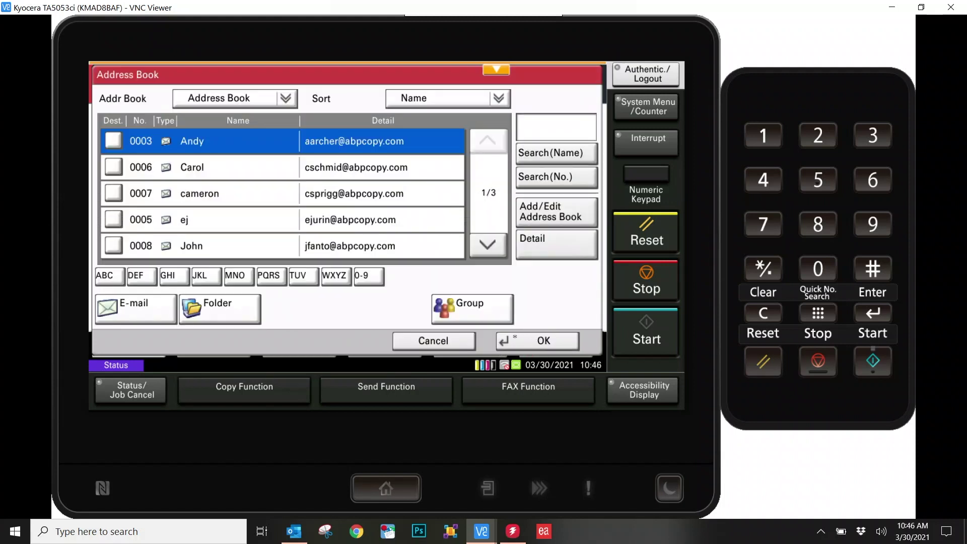
pyautogui.click(460, 346)
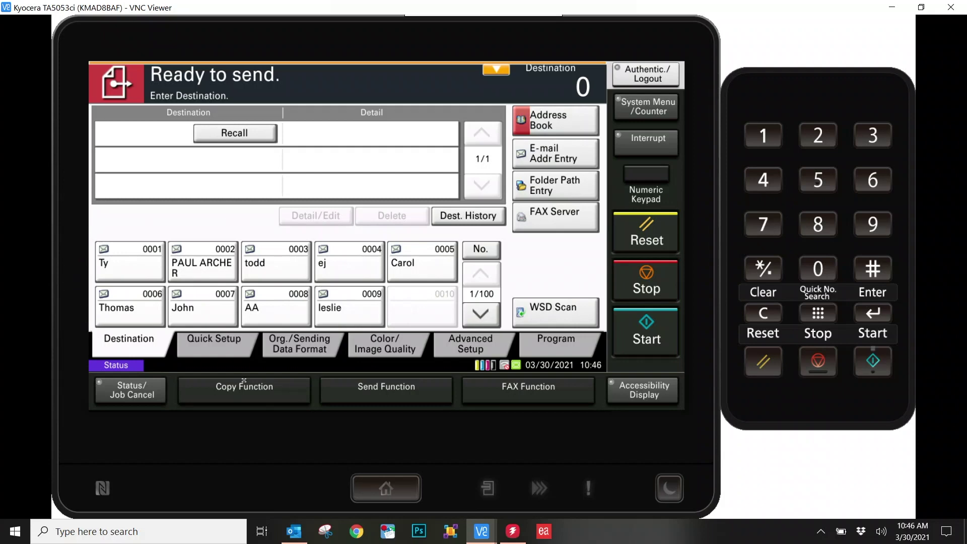
pyautogui.click(330, 307)
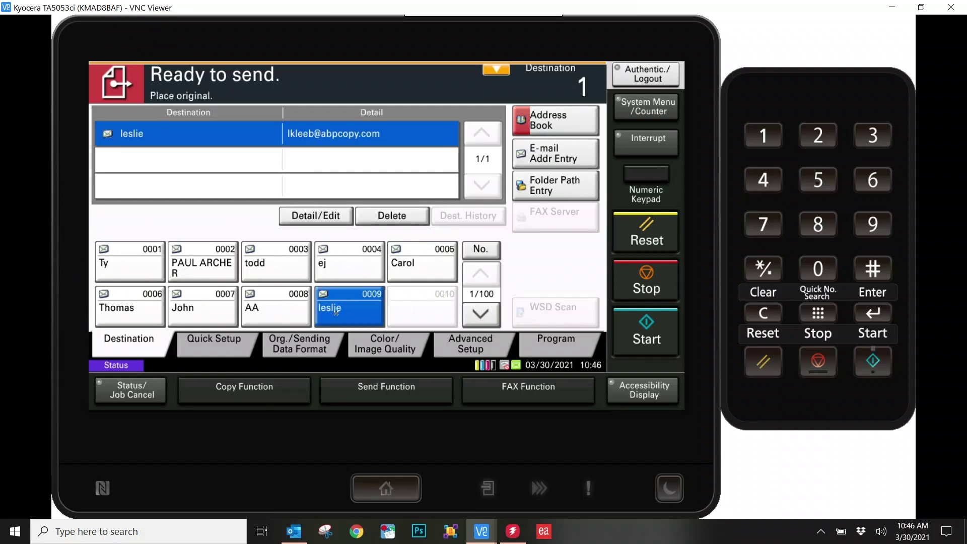